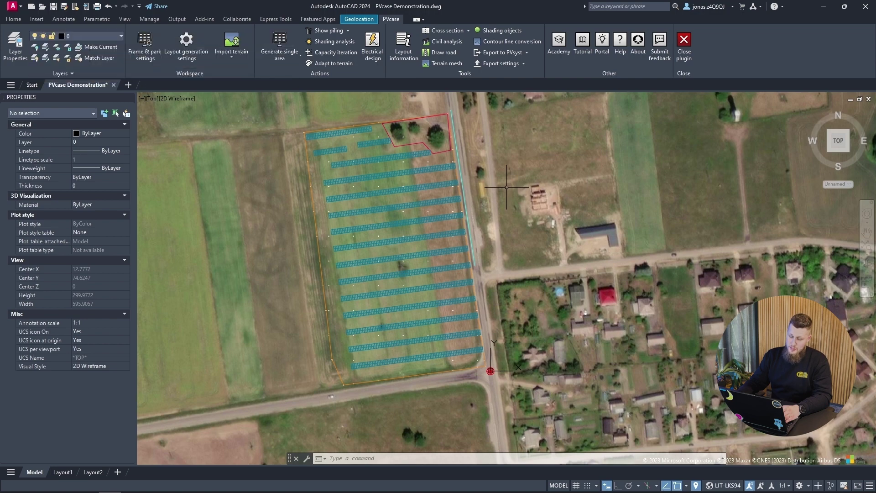
- Pan and zoom across the site map, then orbit the view to a tilted 3D angle
middle_drag(507, 189, 530, 181)
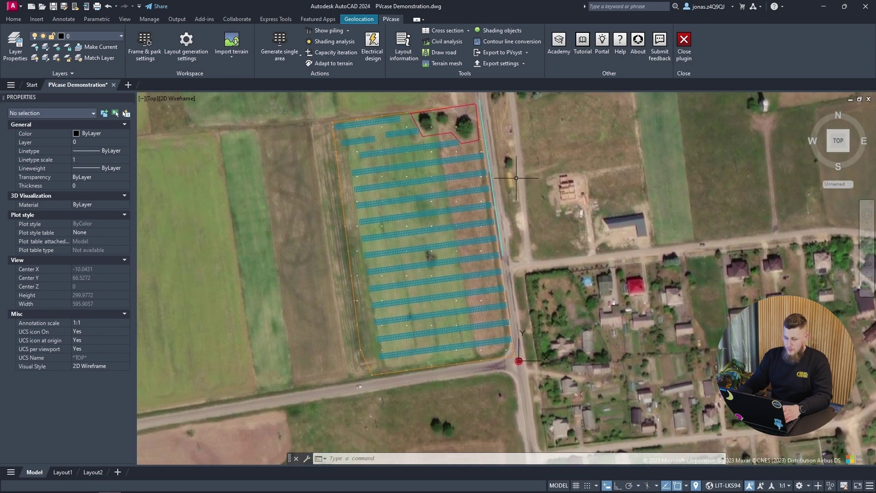
scroll(447, 187, up, 3)
scroll(449, 191, down, 3)
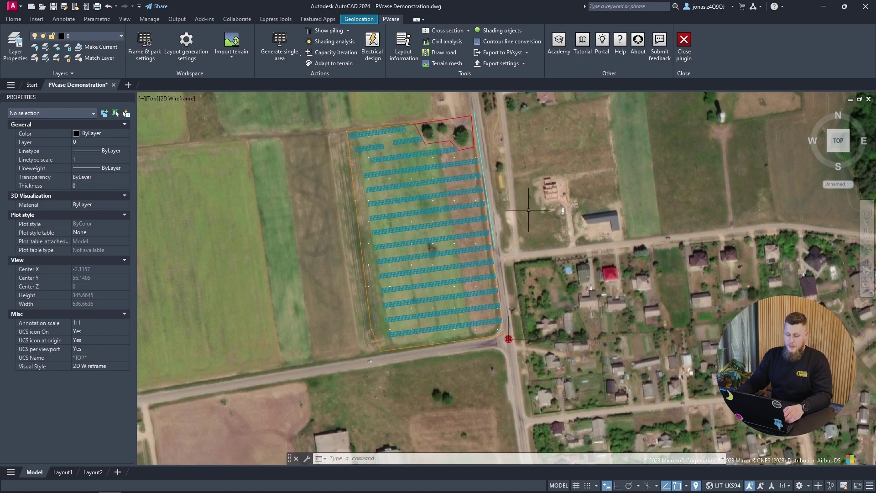
shift+middle_drag(527, 218, 593, 201)
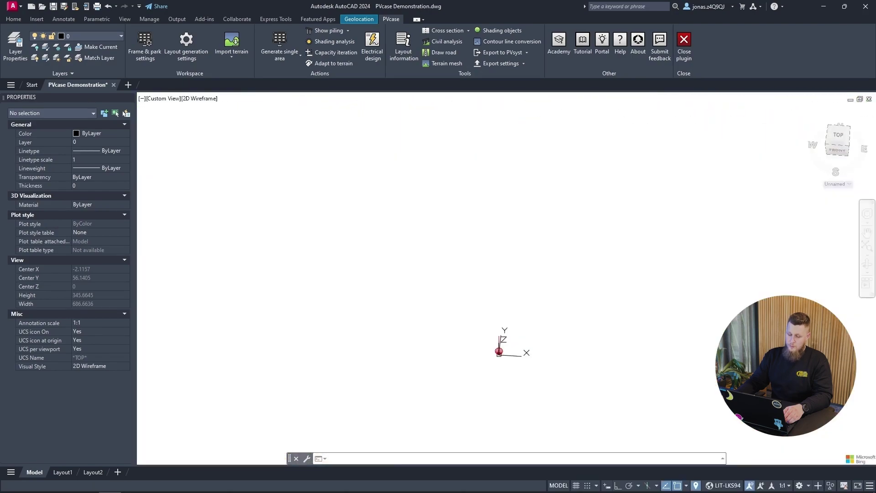
- Switch the viewport from Custom View back to the Top preset view
click(175, 100)
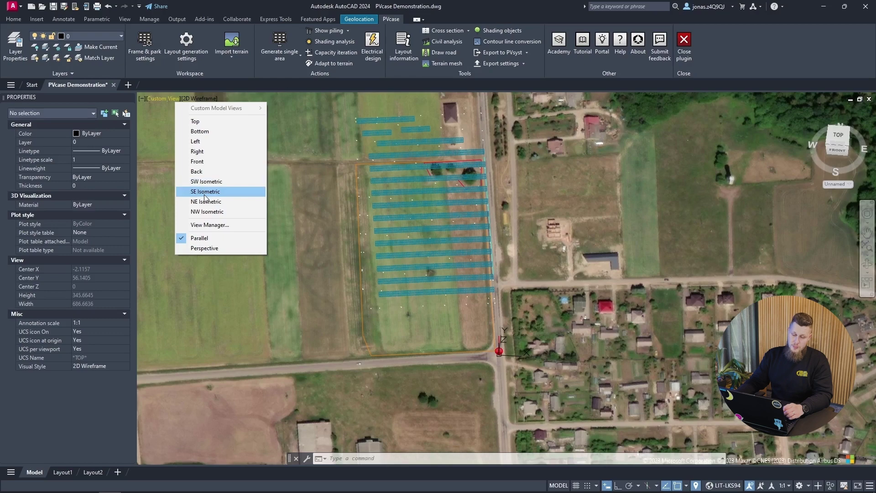
click(215, 122)
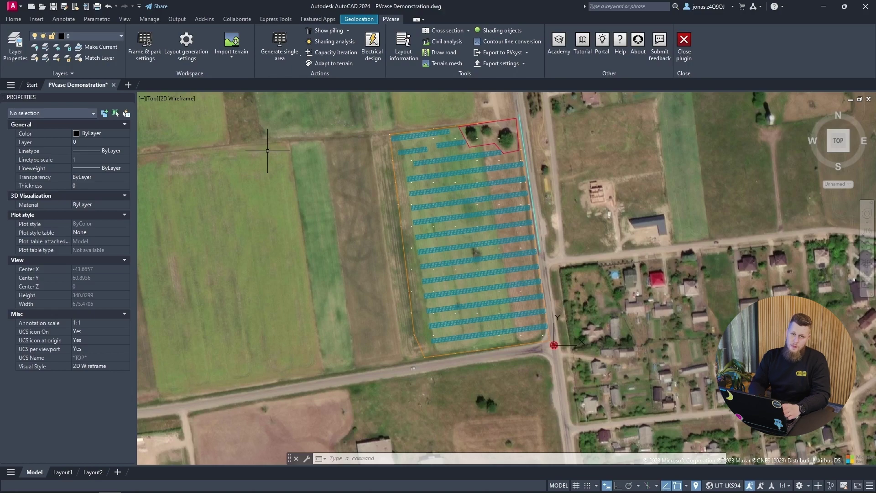
- Draw a PLINE through four corners around the western field, closing back at the road-side start
text(PLINE)
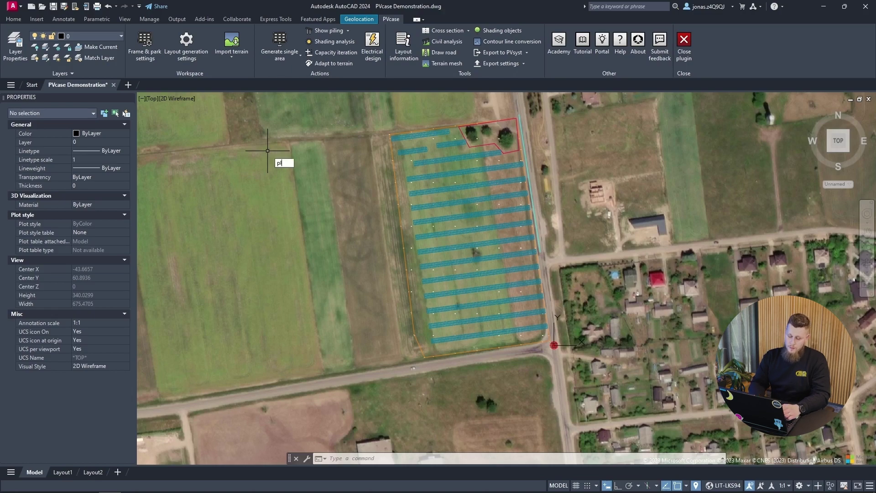
key(Return)
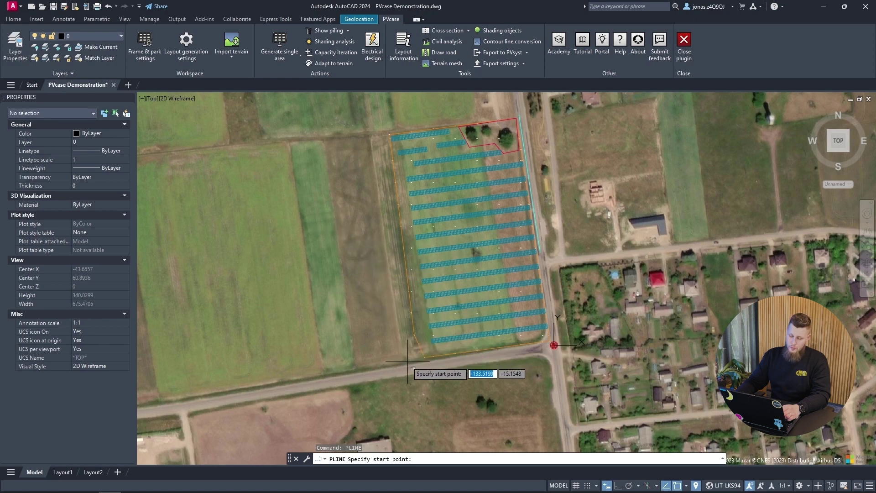
click(325, 374)
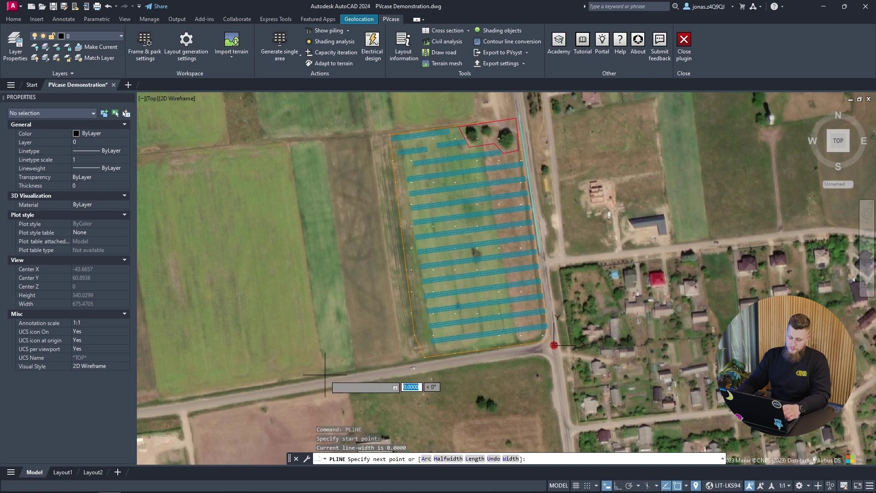
click(406, 362)
click(371, 133)
click(289, 140)
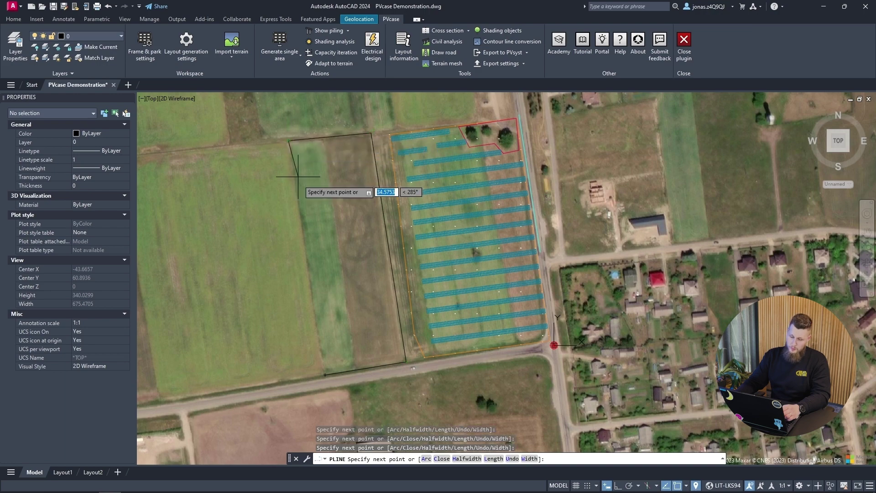
click(325, 374)
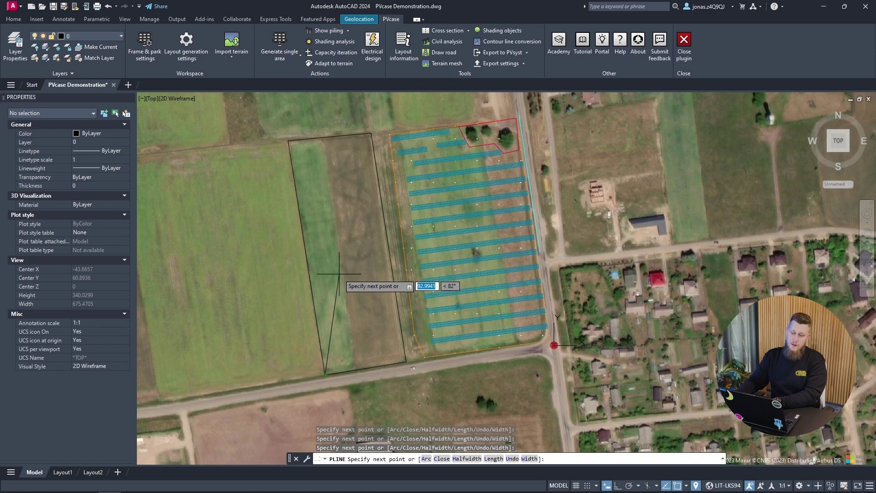
key(Return)
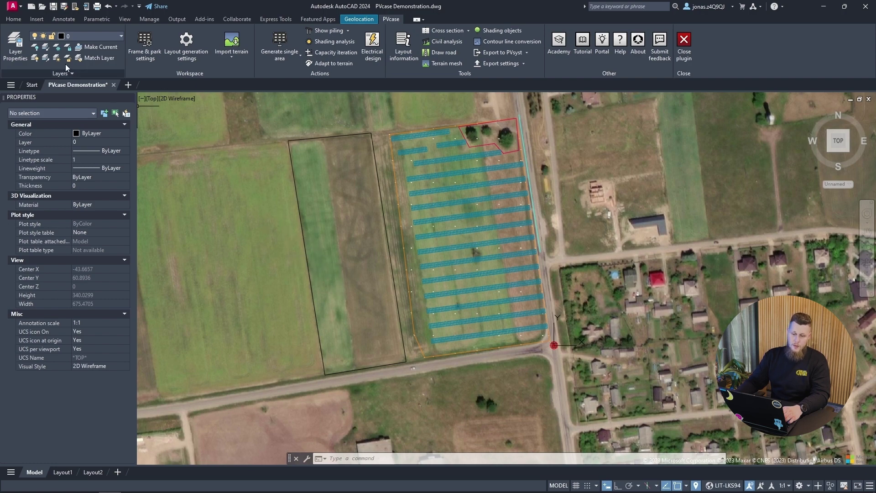
click(13, 20)
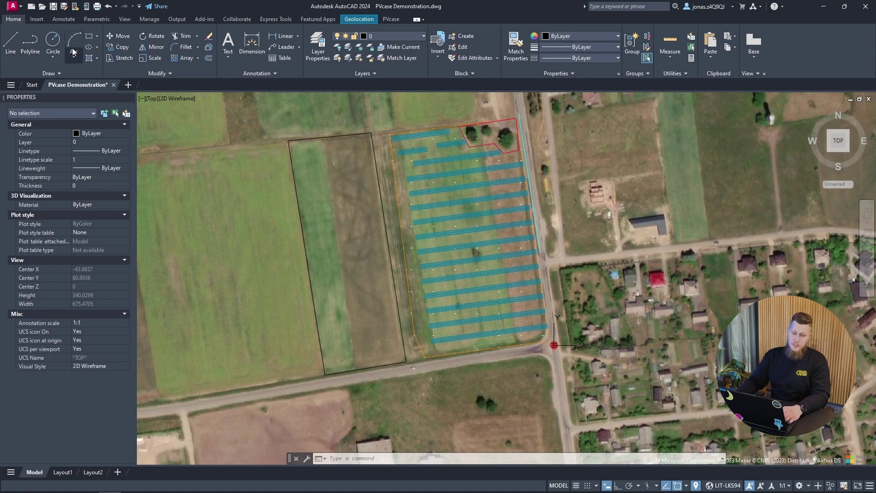
click(391, 19)
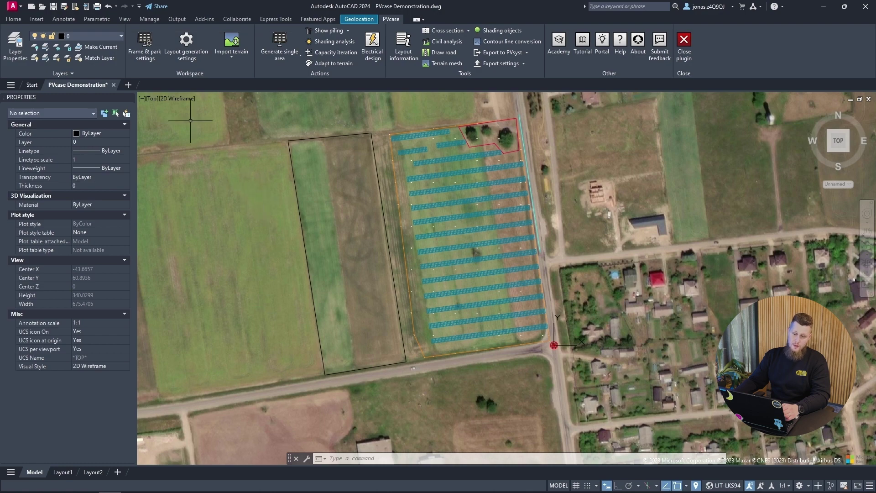
click(130, 97)
text(PROPER)
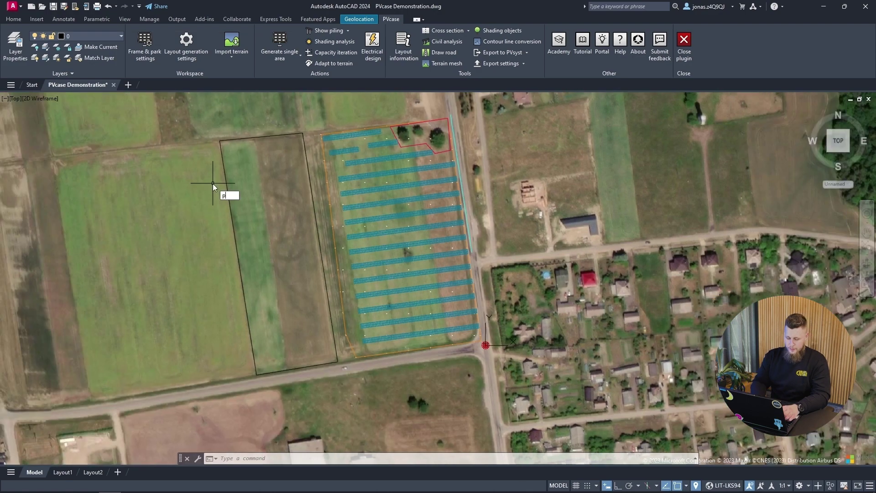
key(Return)
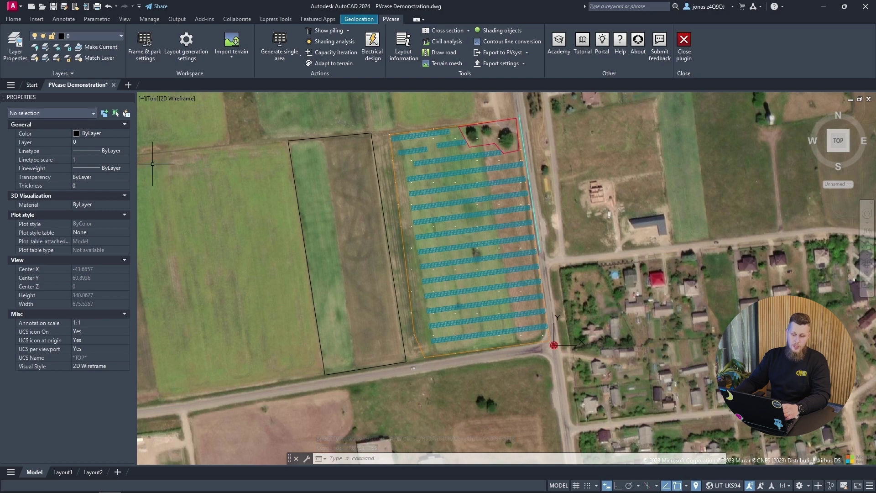
scroll(512, 340, up, 10)
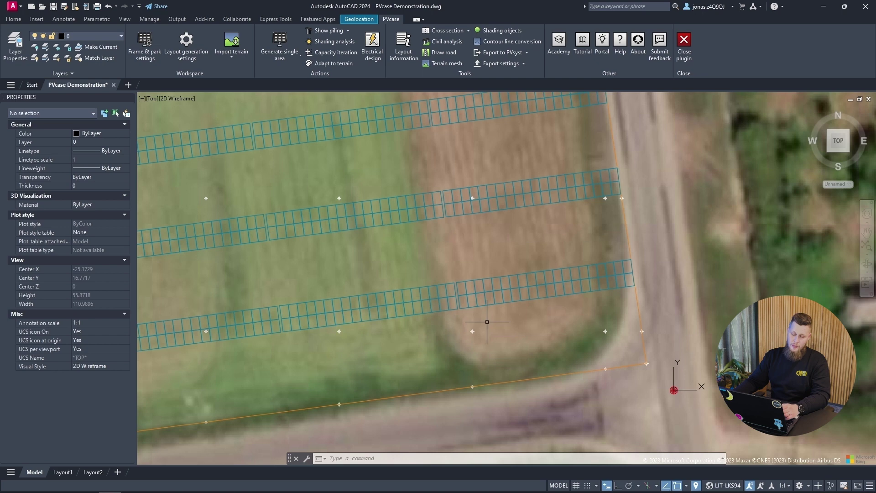
- Pick two points near the layout's south-east corner, cancel, and zoom out over the whole site
click(483, 322)
click(449, 352)
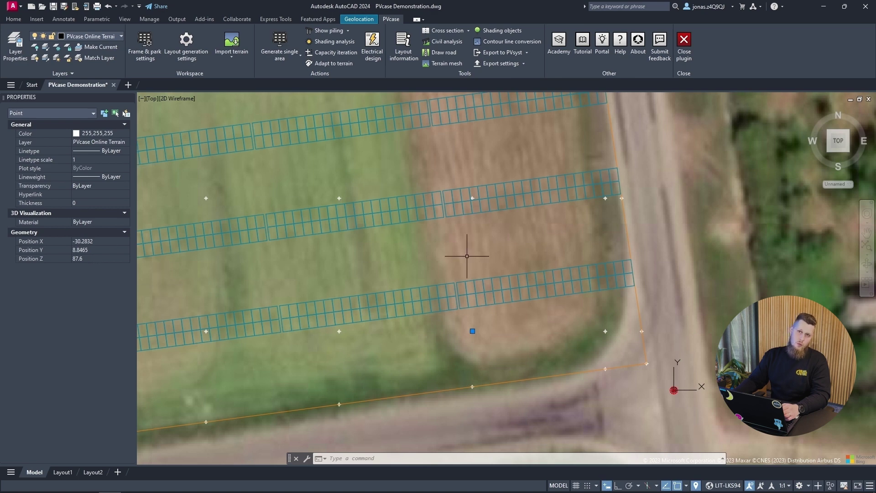
key(Escape)
key(Escape)
scroll(514, 251, down, 5)
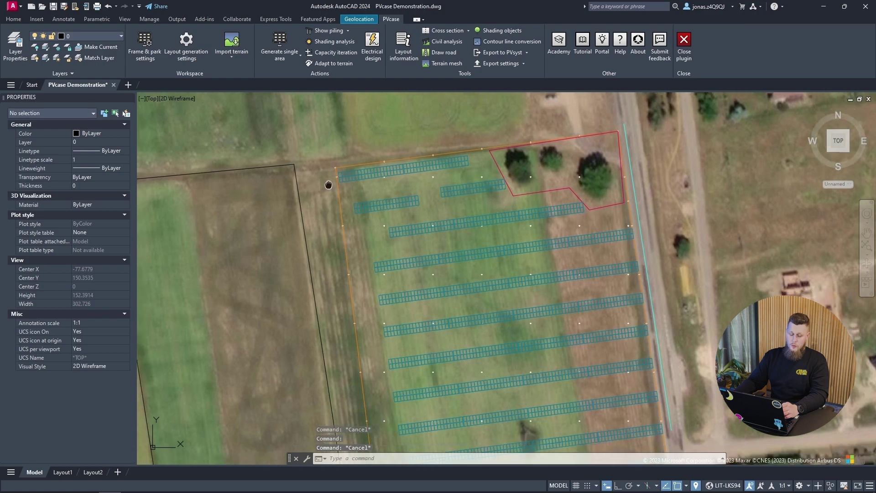
scroll(400, 151, up, 2)
scroll(400, 151, down, 2)
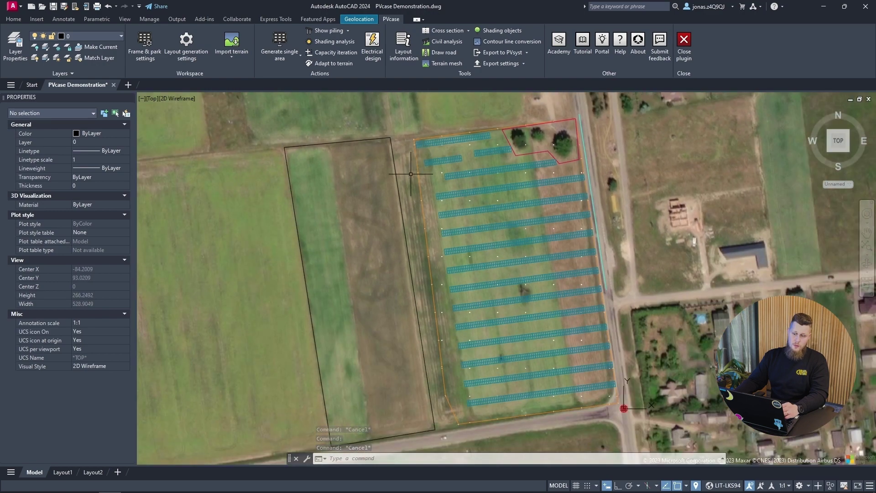
scroll(413, 173, down, 1)
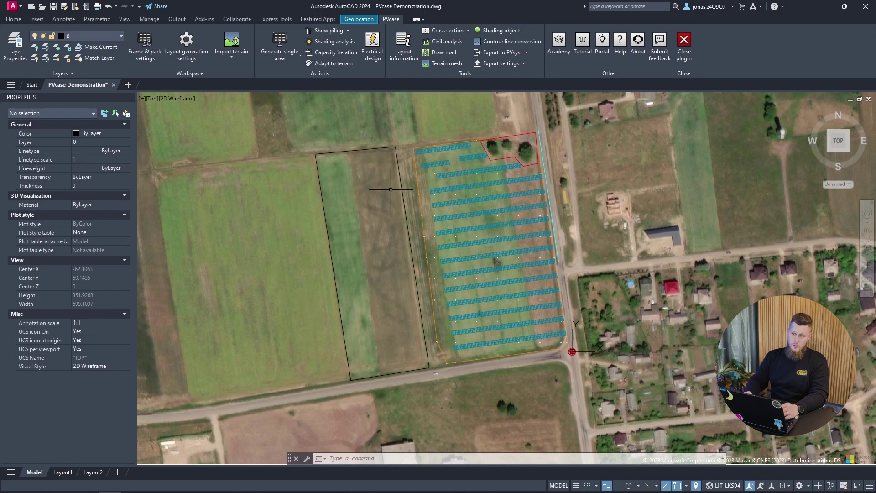
- Explode the black field boundary polyline with EXPLODE
click(366, 140)
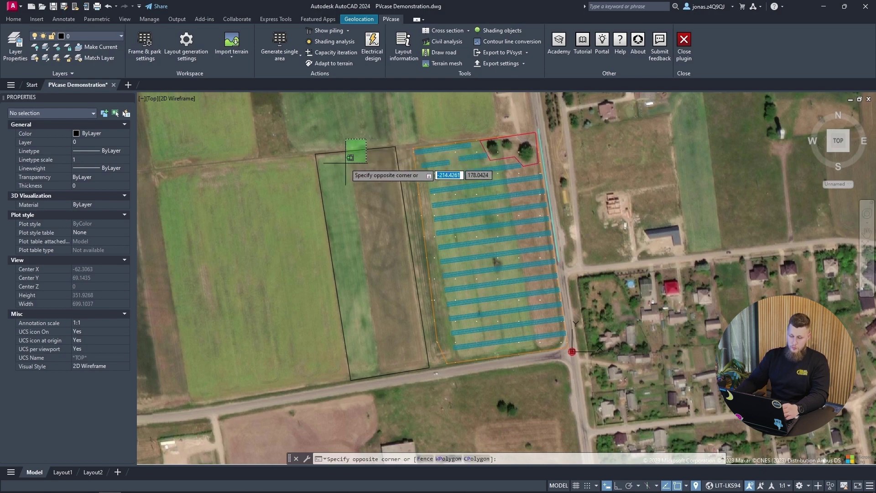
click(346, 164)
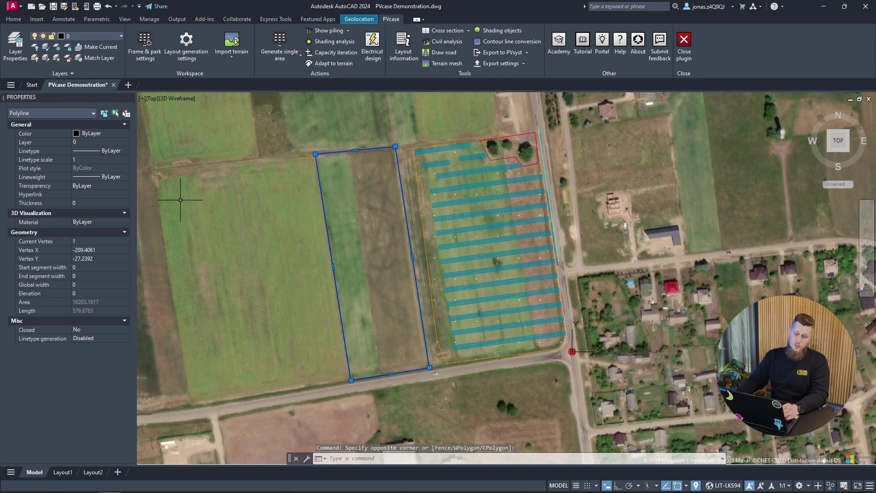
key(Escape)
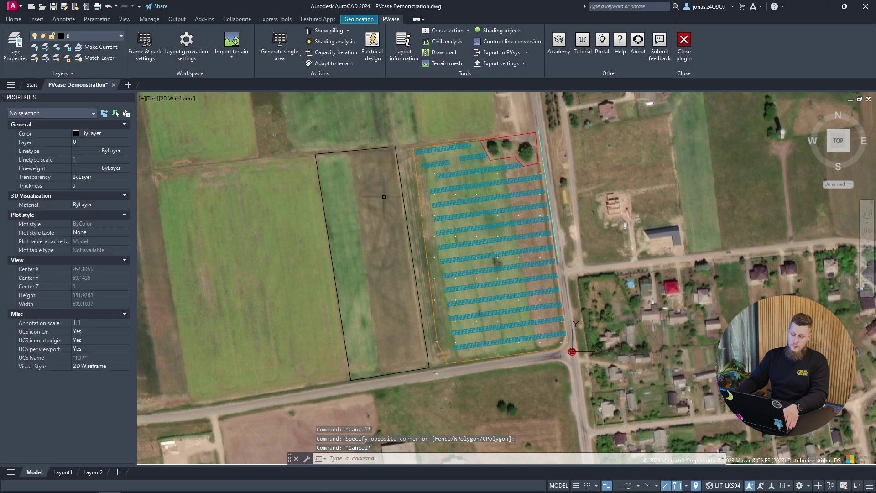
text(EXP)
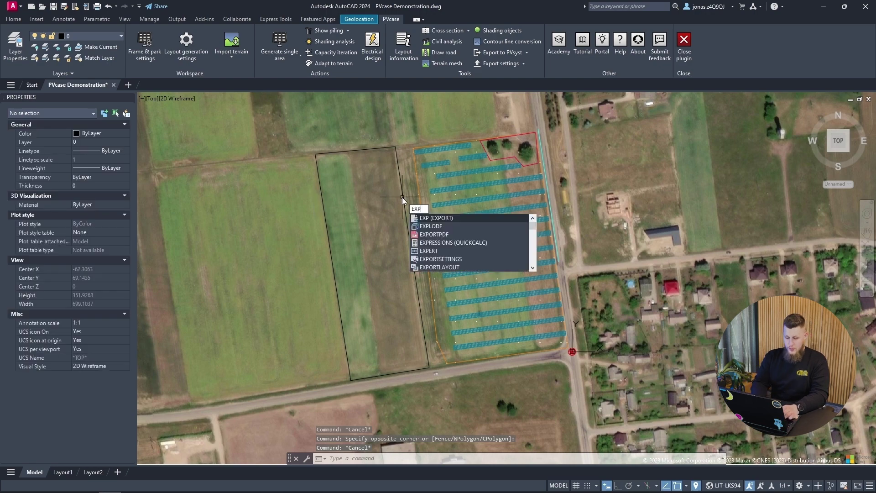
key(Down)
key(Return)
click(378, 191)
click(289, 115)
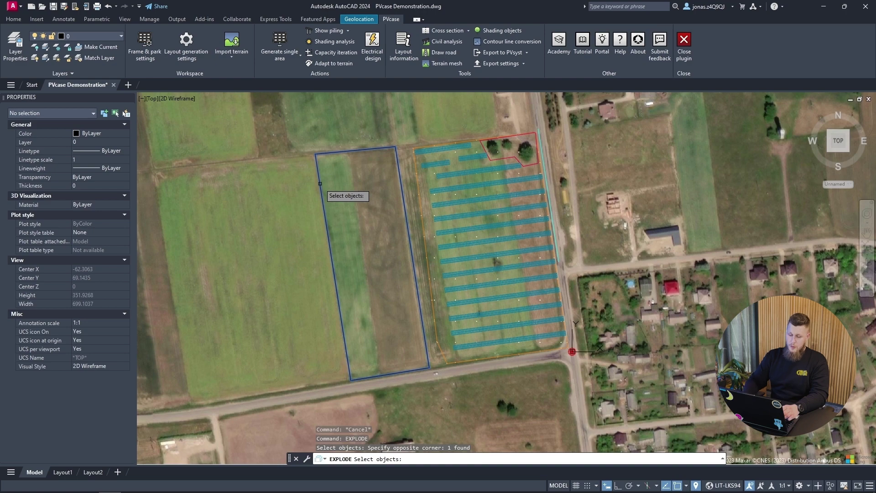
key(Return)
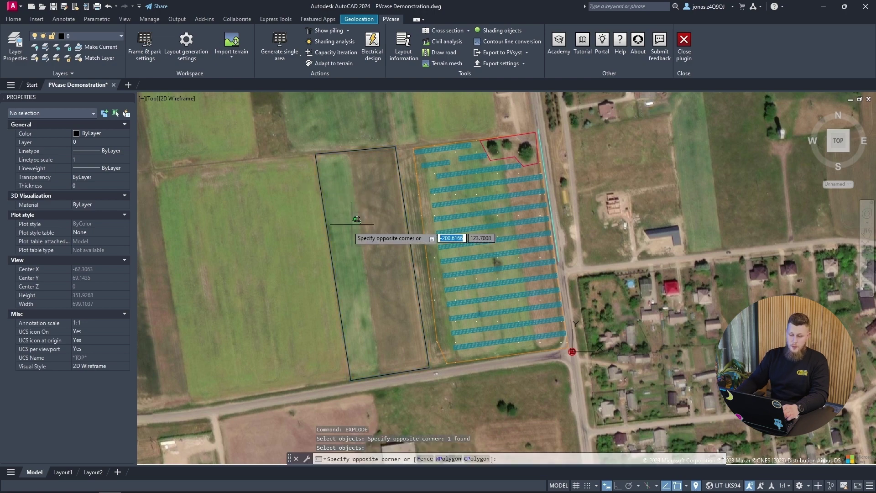
- Select the four boundary edges to confirm they are separate lines, then clear the selection
click(329, 226)
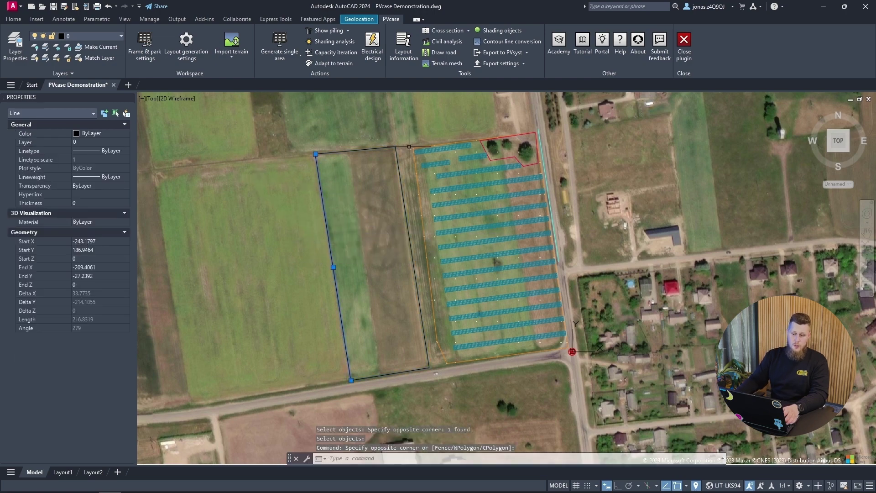
scroll(396, 147, up, 2)
click(474, 135)
click(409, 152)
middle_drag(371, 430, 396, 327)
click(439, 324)
click(412, 347)
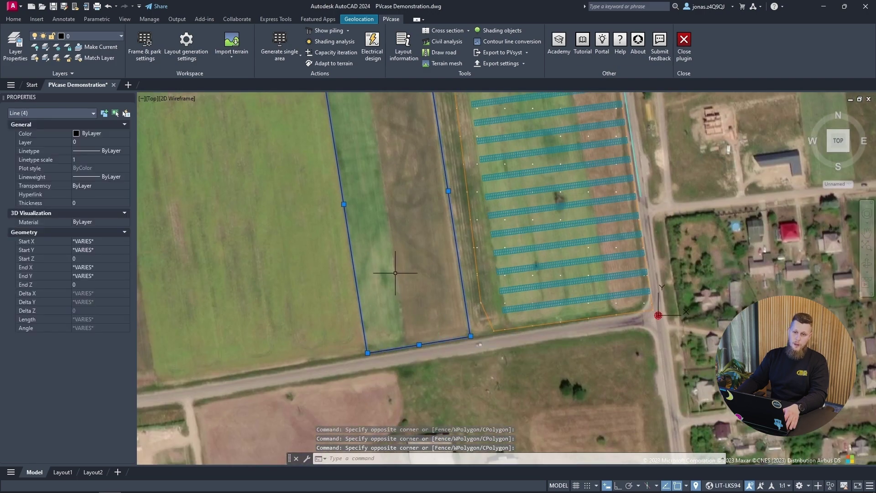
key(Escape)
scroll(351, 287, down, 2)
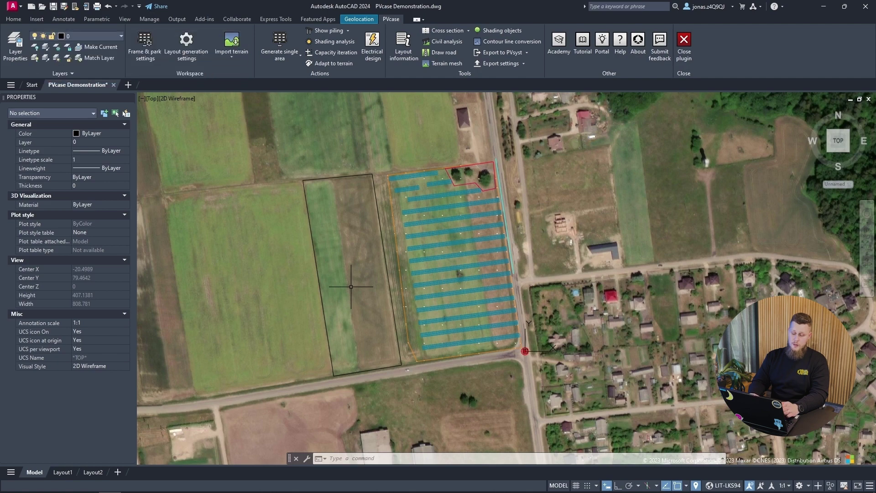
- Draw a REC rectangle with chamfer distance 5 between two corners in the western field
text(rec)
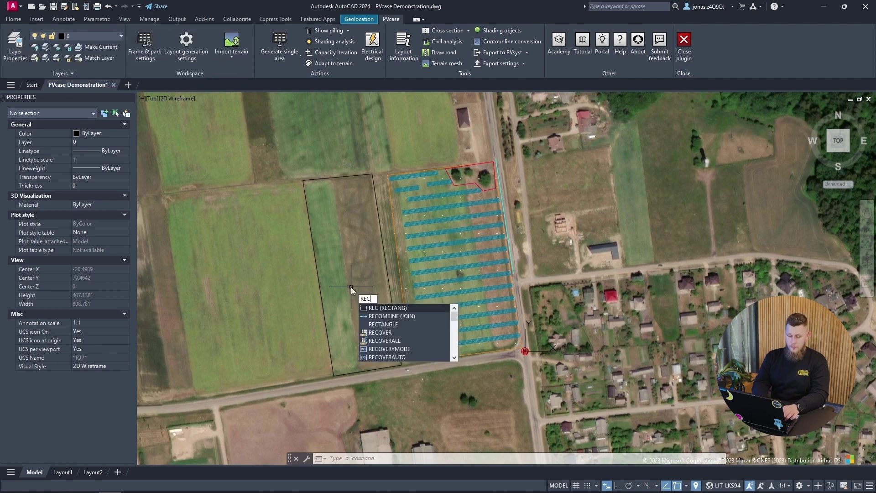
key(Return)
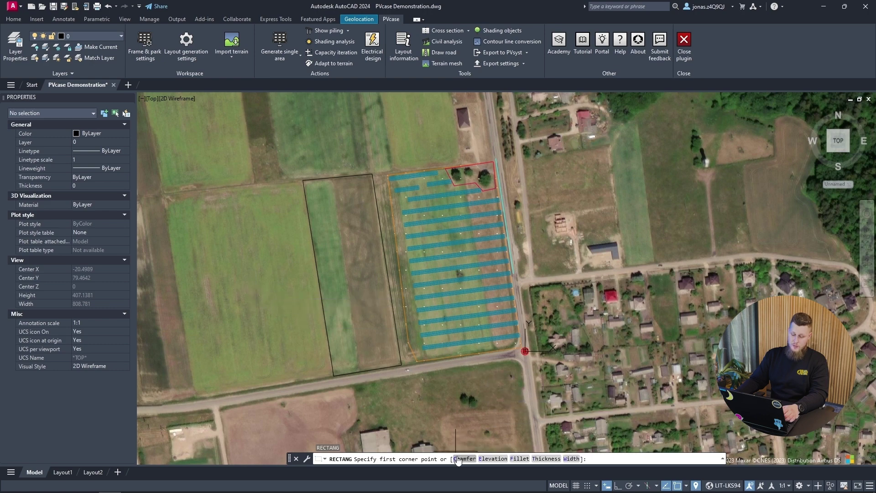
text(c)
key(Return)
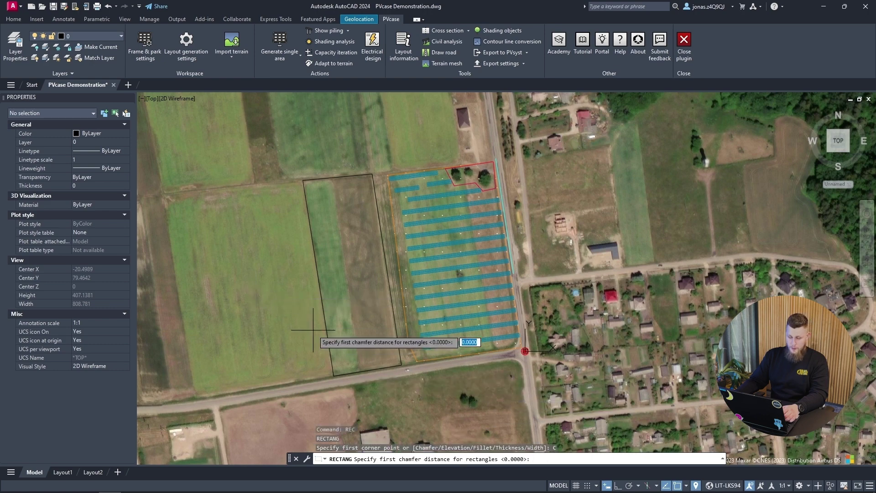
text(5)
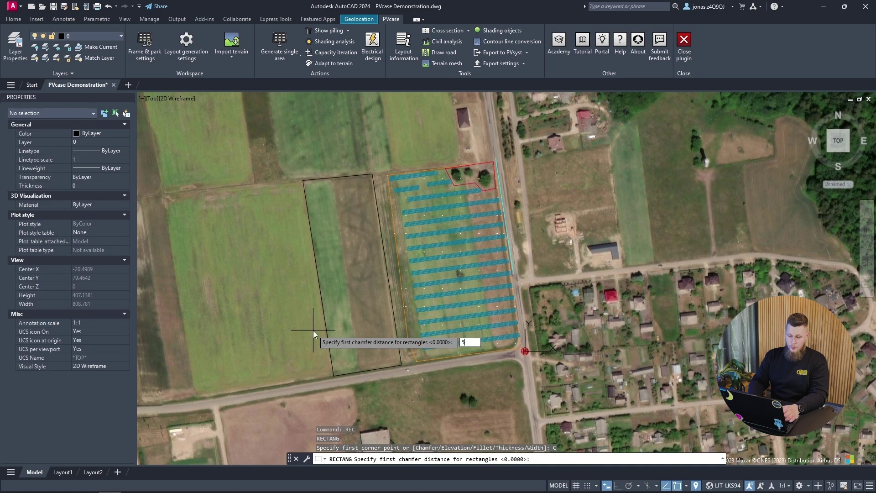
key(Return)
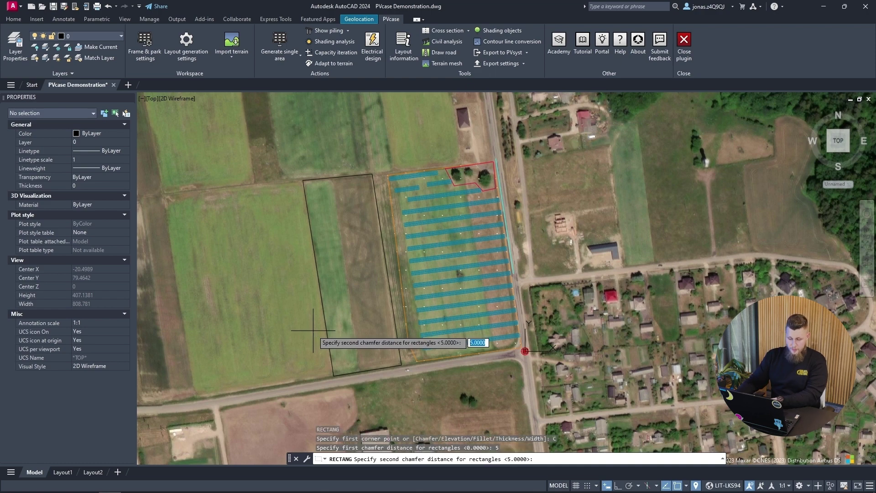
click(206, 299)
click(279, 347)
scroll(278, 348, up, 5)
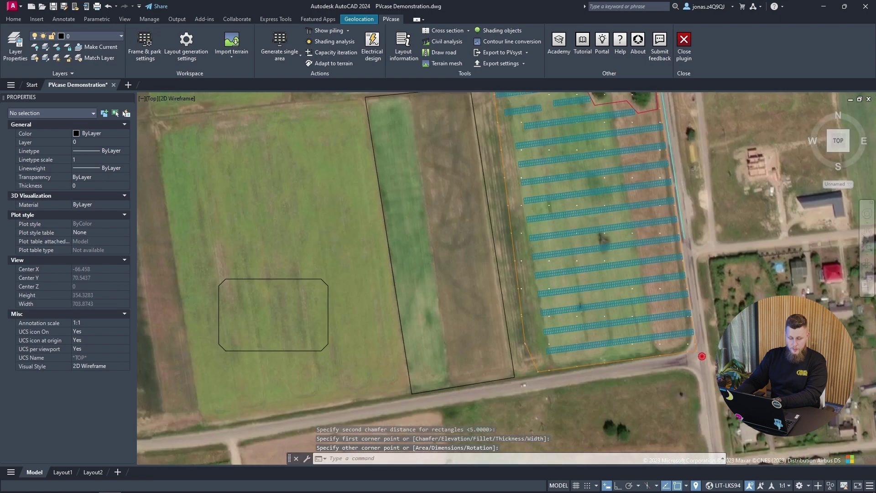